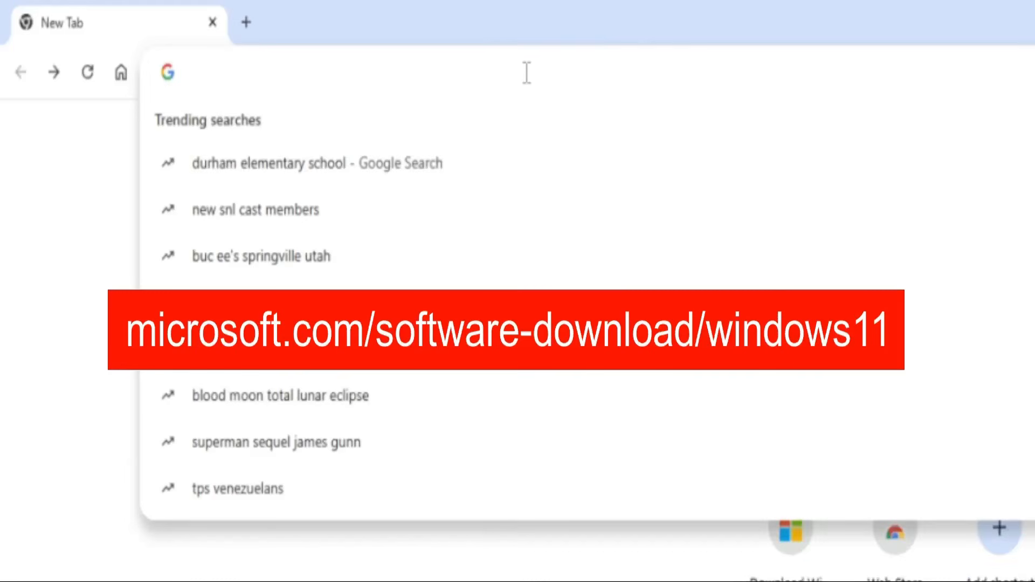
- Open the Windows 11 download page at microsoft.com/software-download/windows11
text(mi)
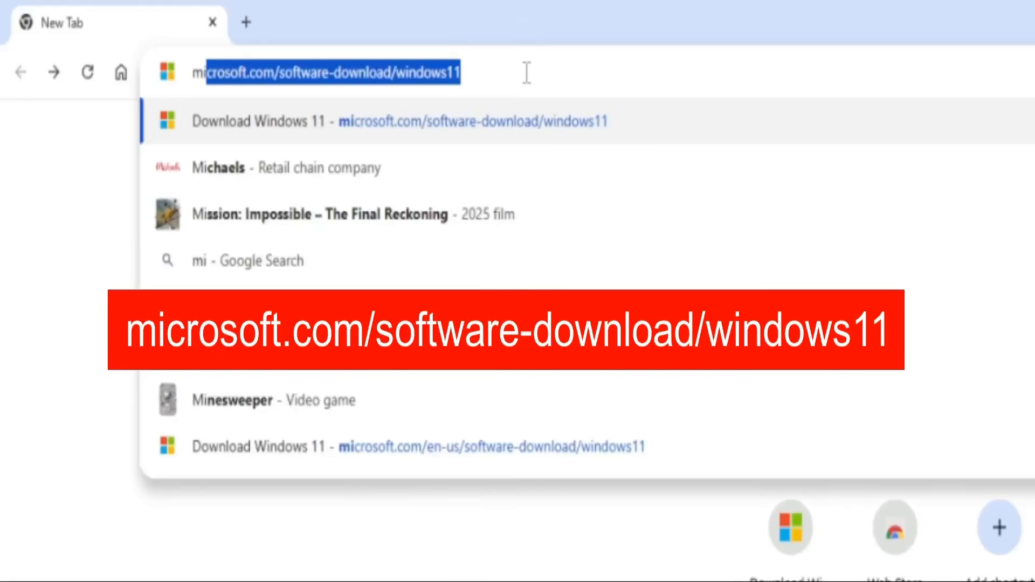
key(End)
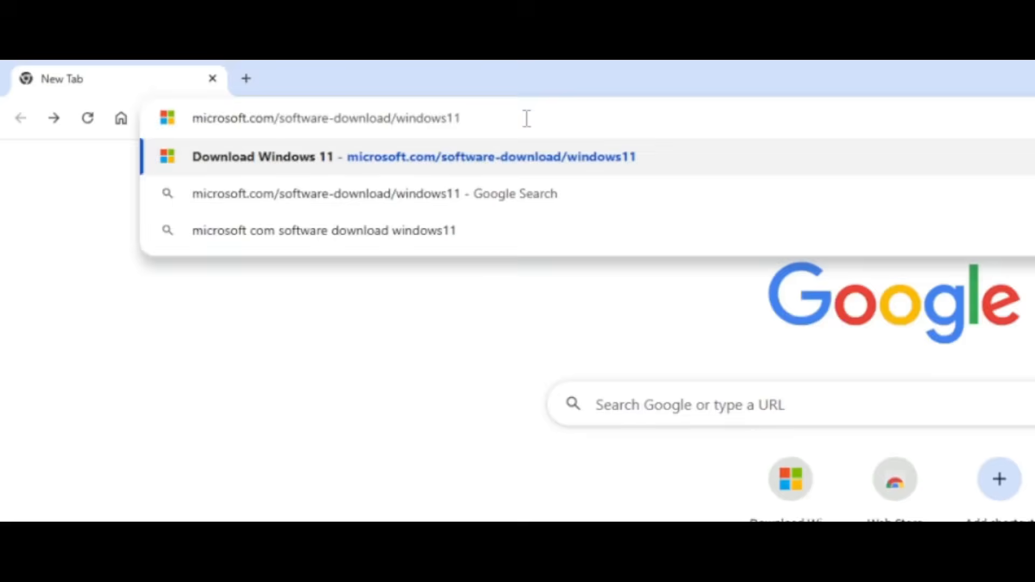
key(Return)
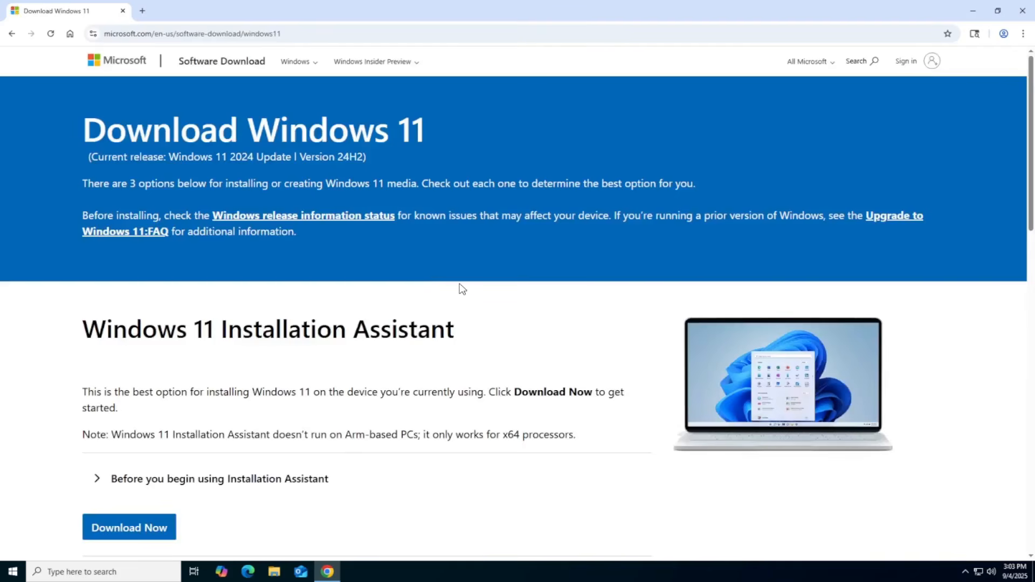
- In the Windows 11 Disk Image (ISO) for x64 section, choose Windows 11 (multi-edition ISO for x64 devices) and confirm
scroll(435, 291, down, 10)
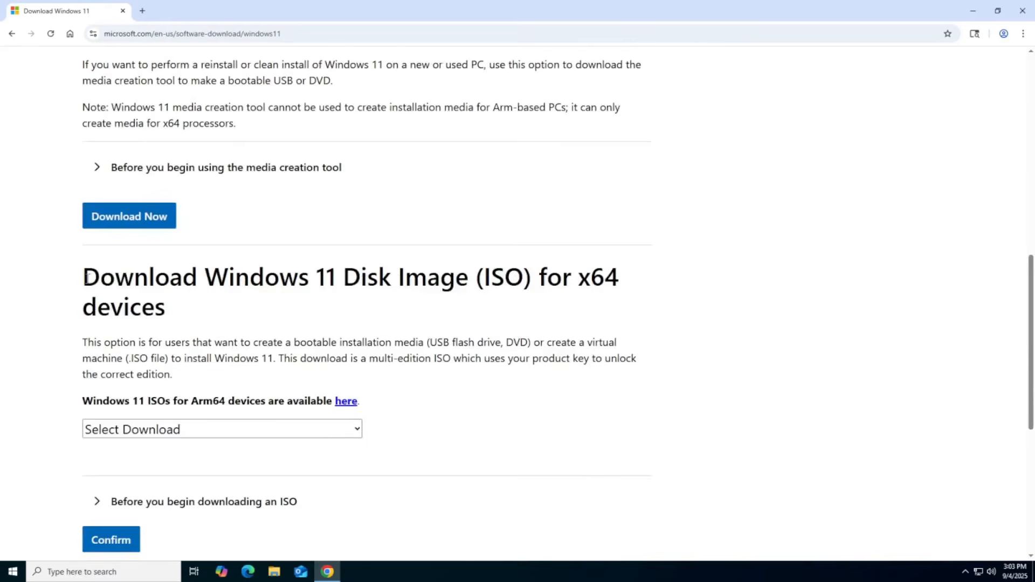
drag(85, 279, 165, 310)
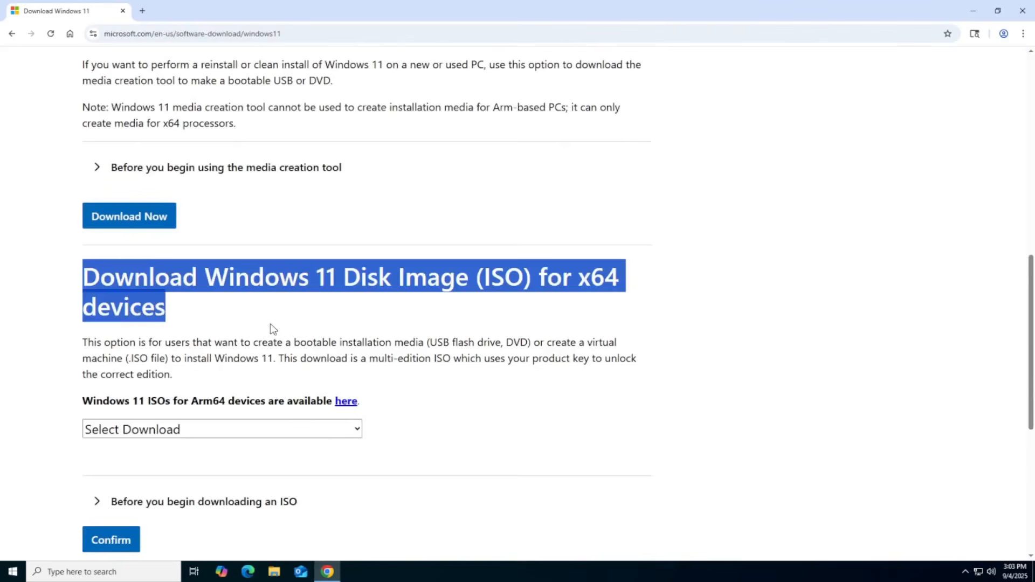
click(261, 311)
scroll(261, 311, down, 3)
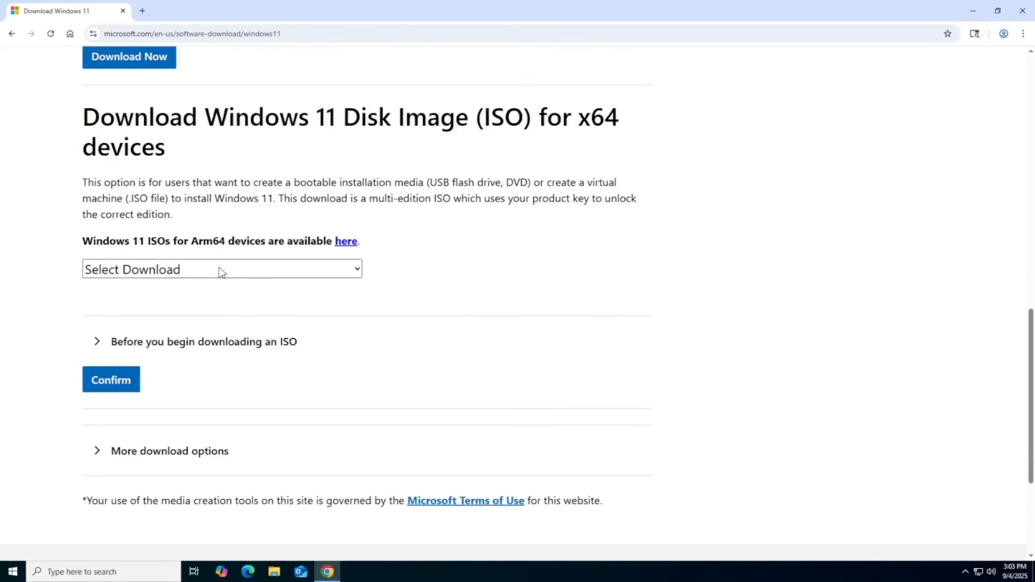
click(212, 271)
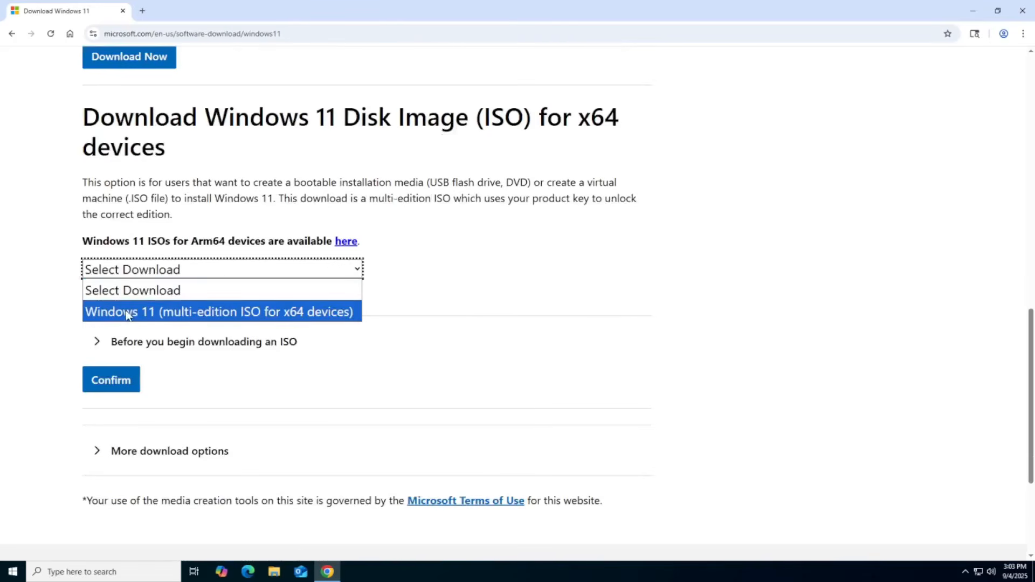
click(274, 313)
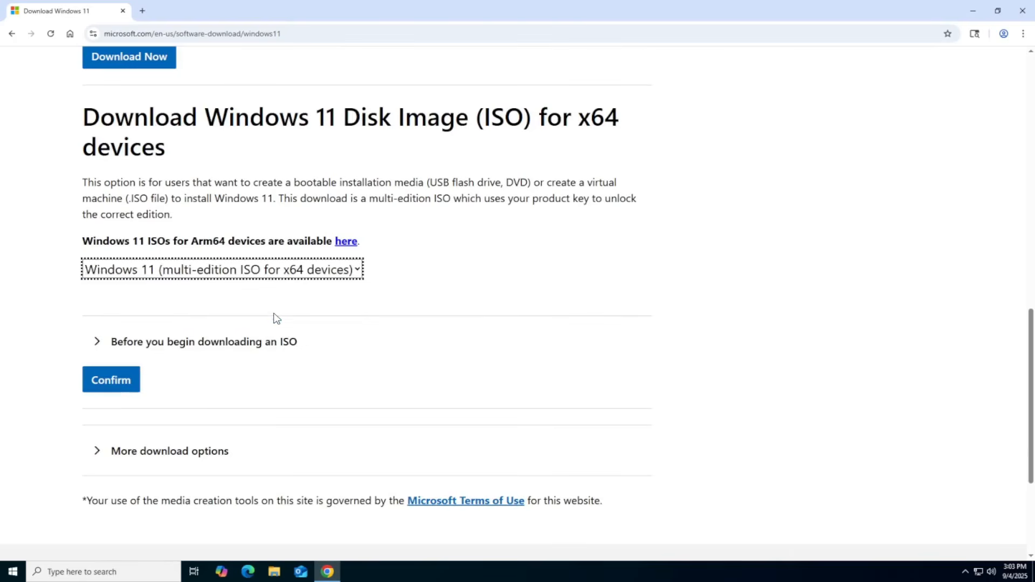
click(115, 383)
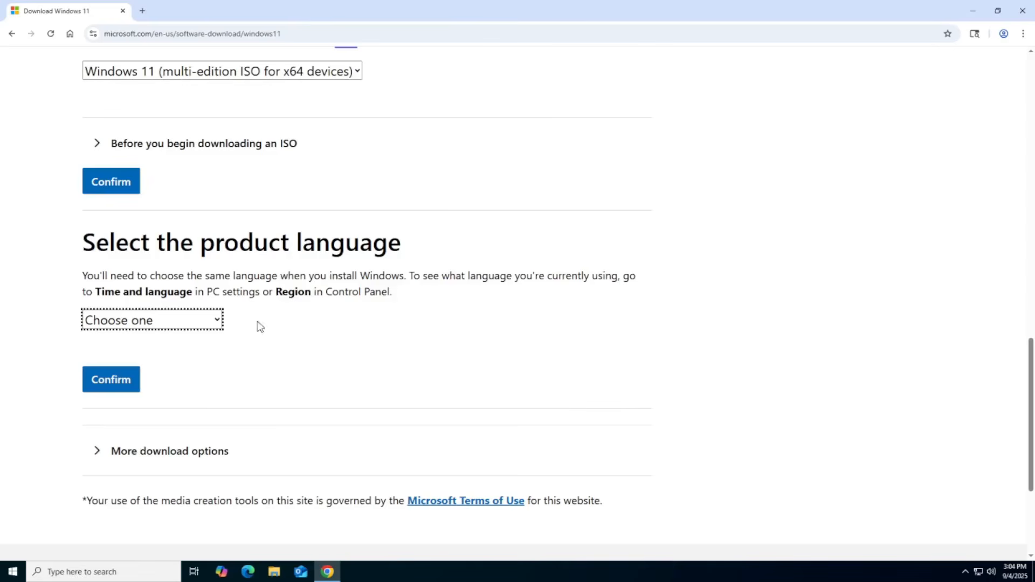
- Set the product language to English (United States), confirm it, and start the 64-bit ISO download
click(189, 321)
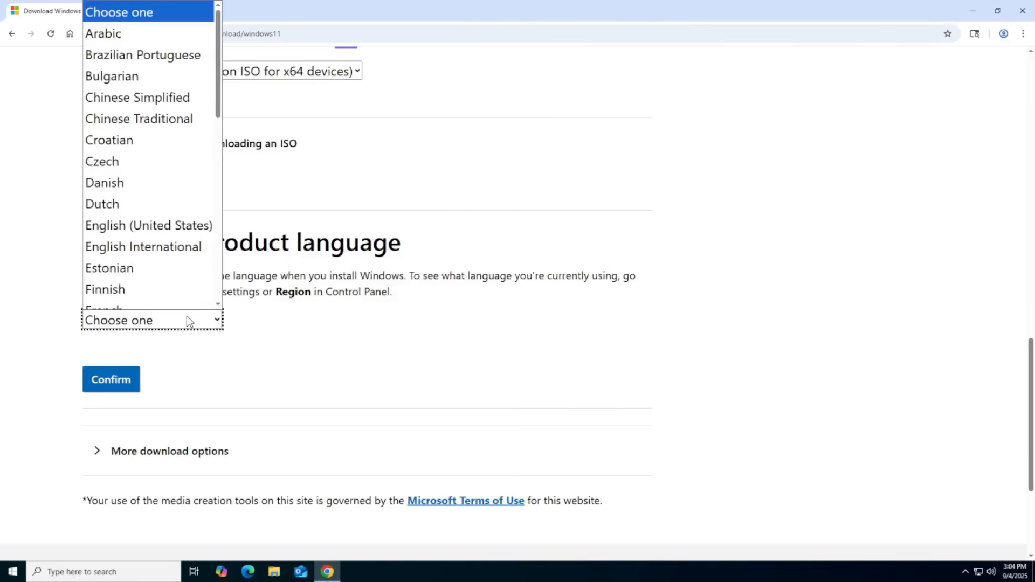
click(181, 215)
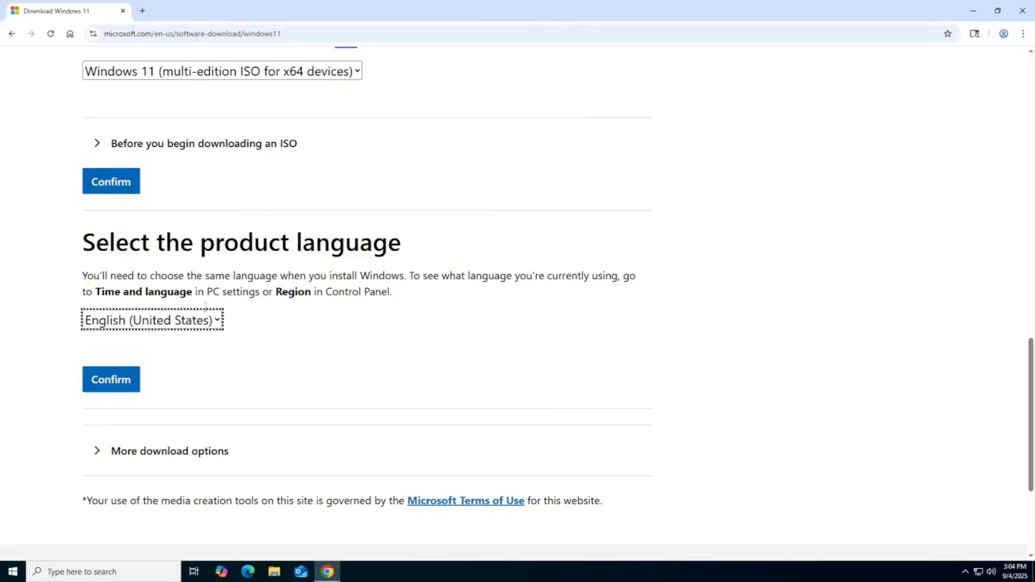
click(111, 380)
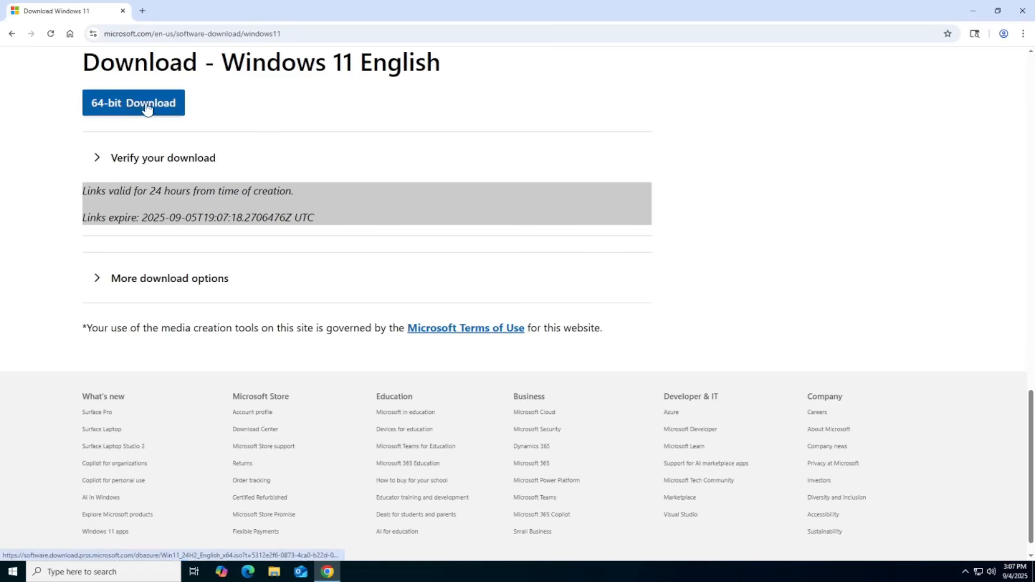
click(151, 108)
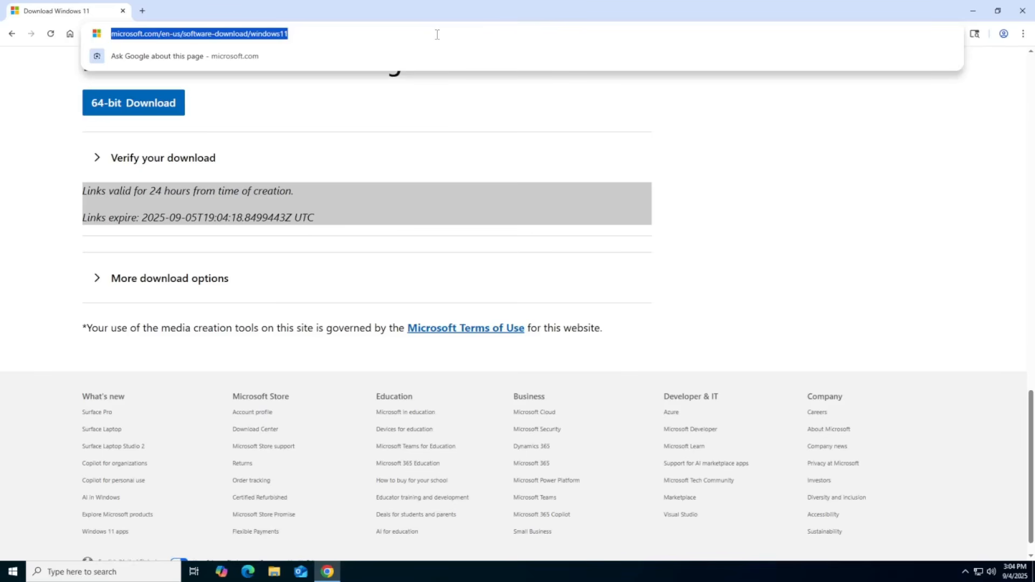
- Go to the Rufus website at rufus.ie and scroll through its page
key(BackSpace)
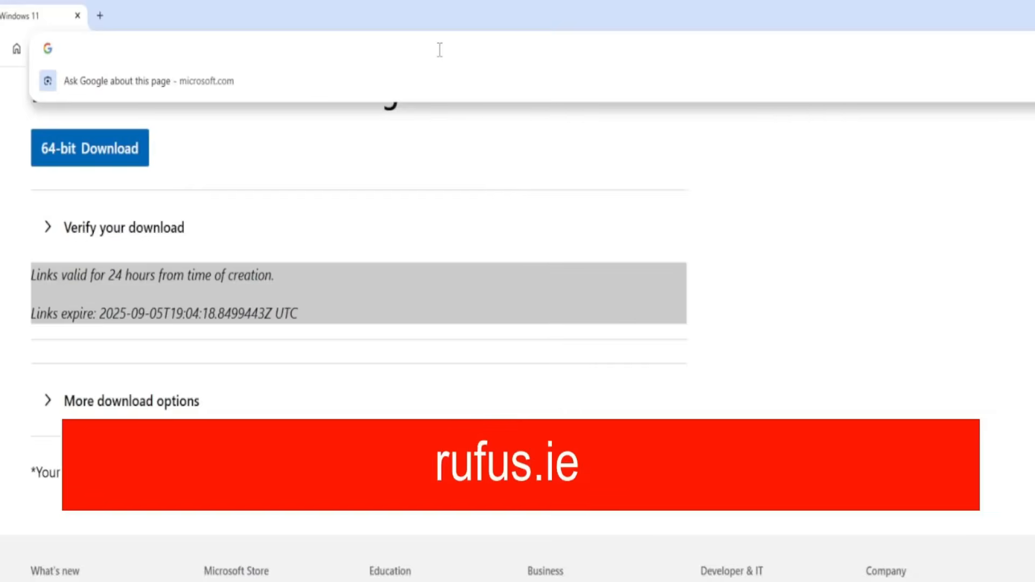
text(rufus.ie)
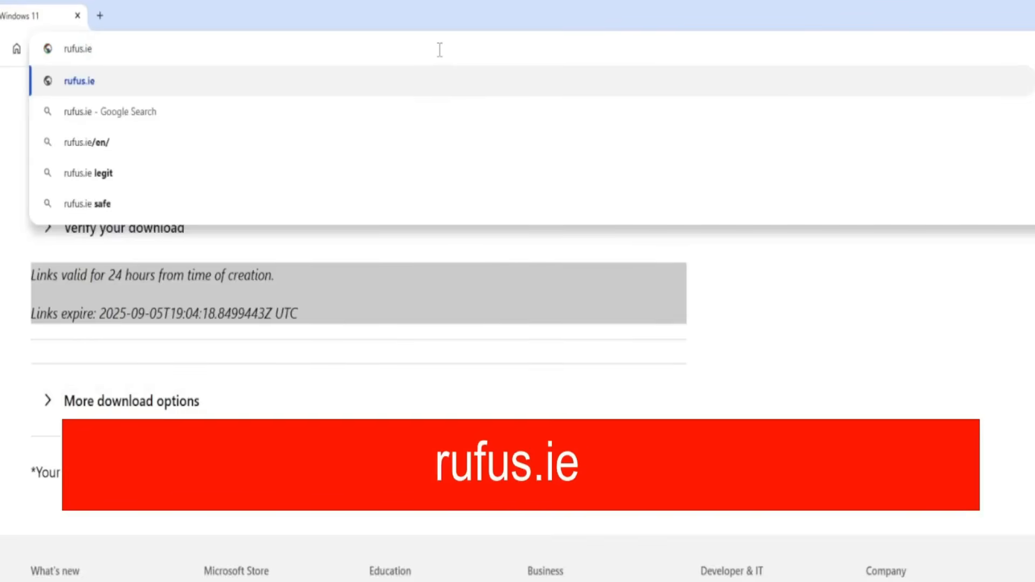
key(Return)
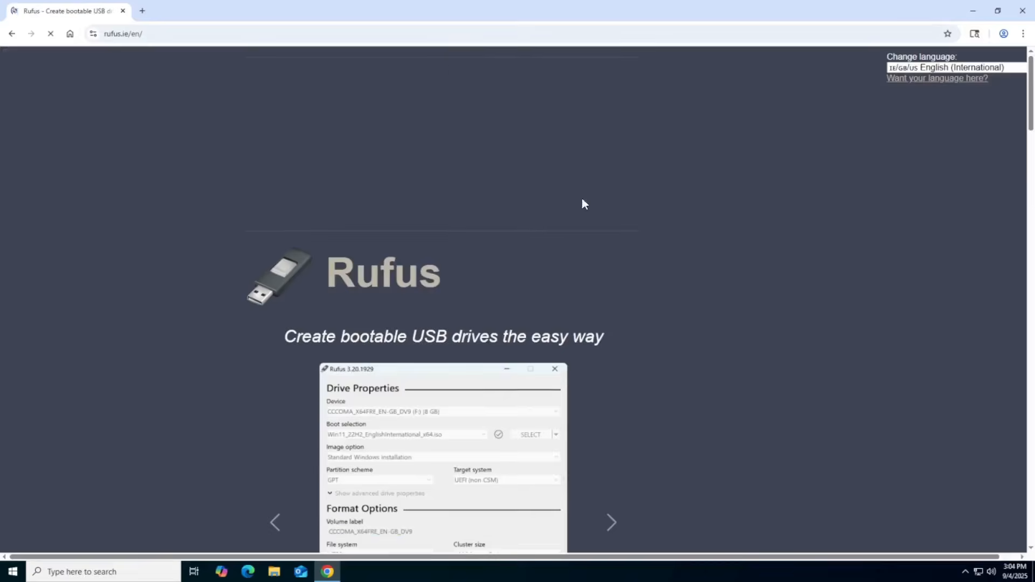
scroll(593, 207, down, 15)
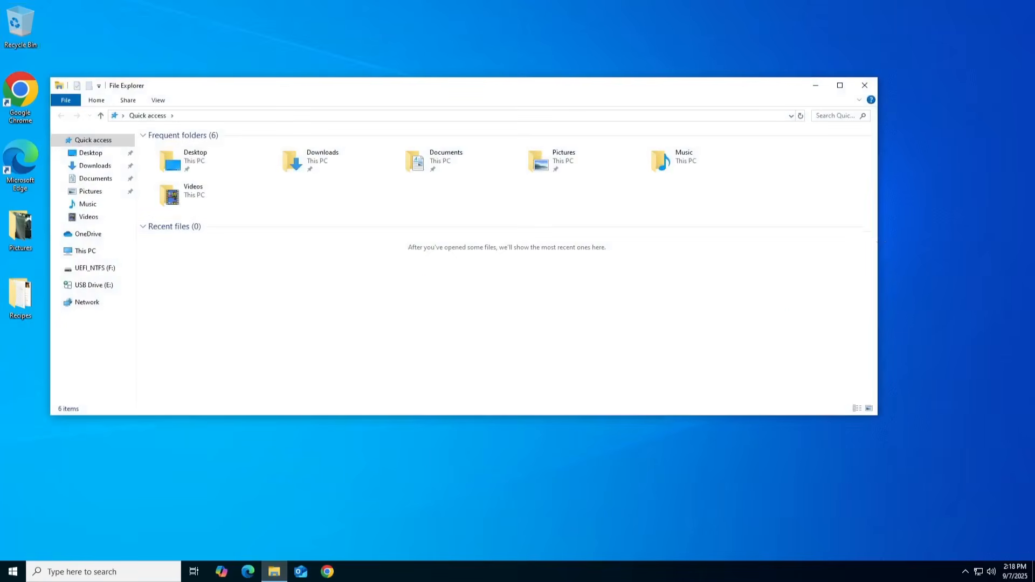
- Shrink the File Explorer window, open Downloads, and launch rufus-4.9, allowing it to make changes
drag(877, 242, 386, 252)
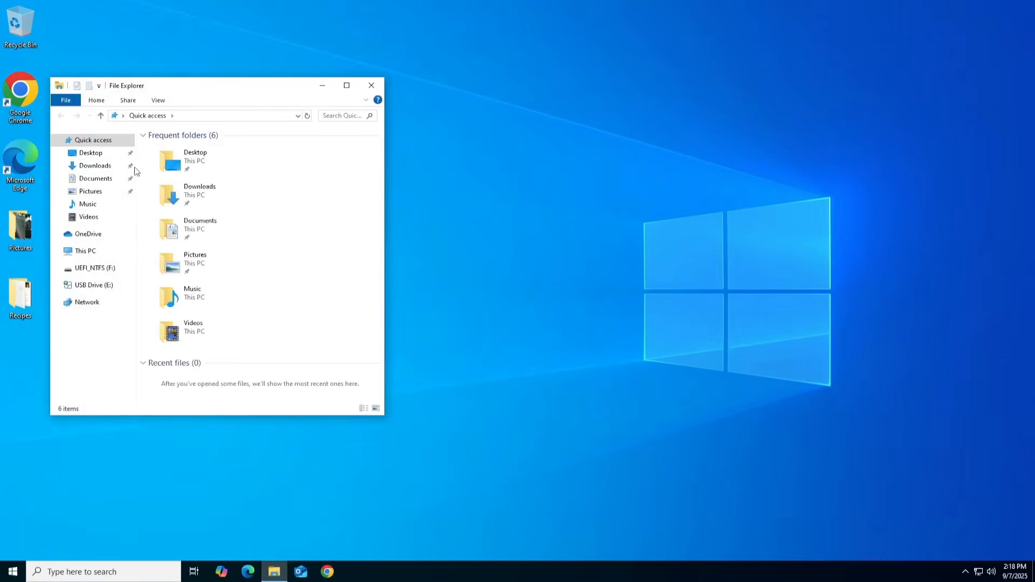
click(97, 166)
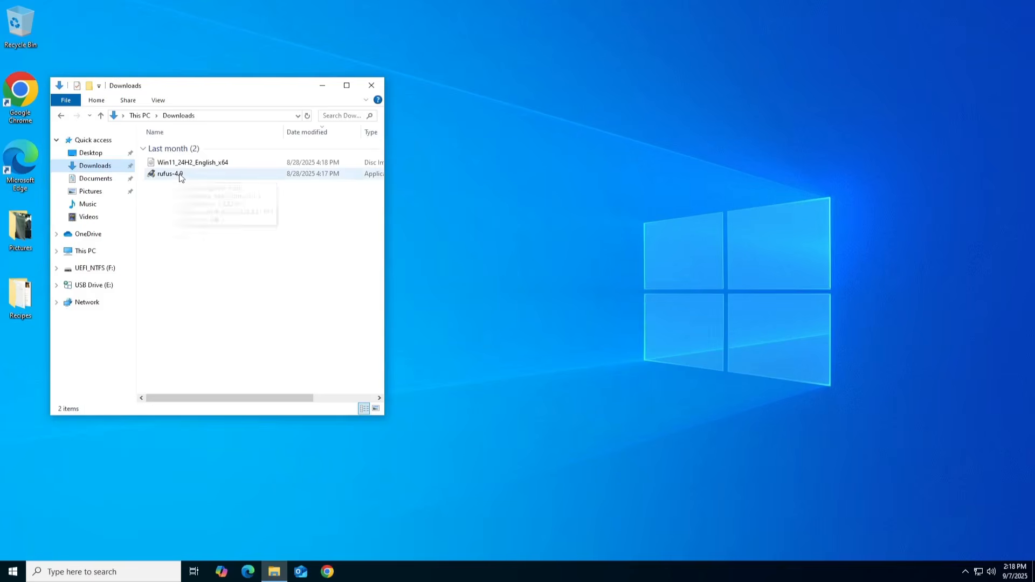
double_click(324, 337)
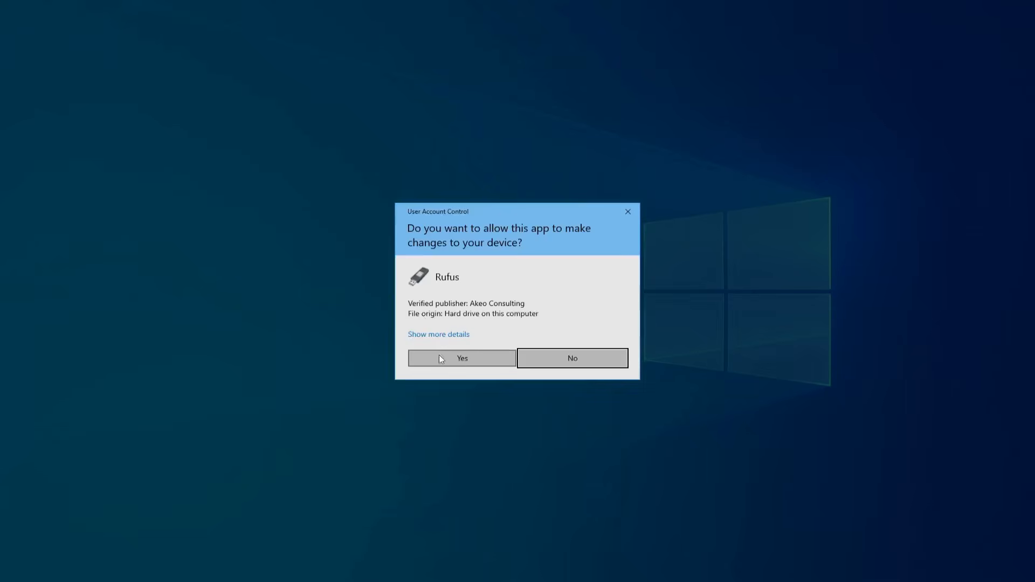
click(468, 360)
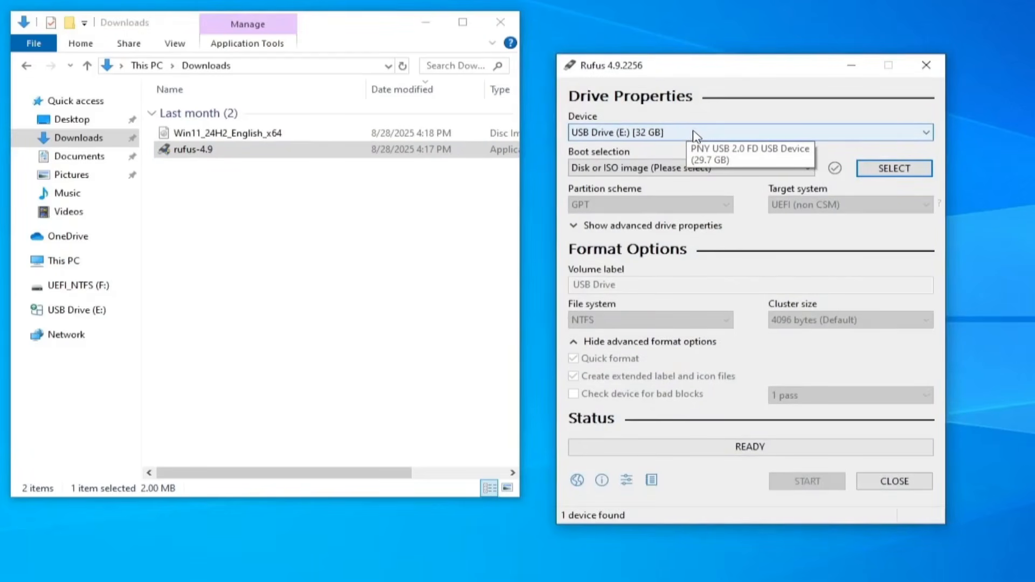
- Keeping USB Drive (E:) [32 GB] as the device, load the Win11_24H2_English_x64 ISO into Rufus as the boot selection
click(696, 134)
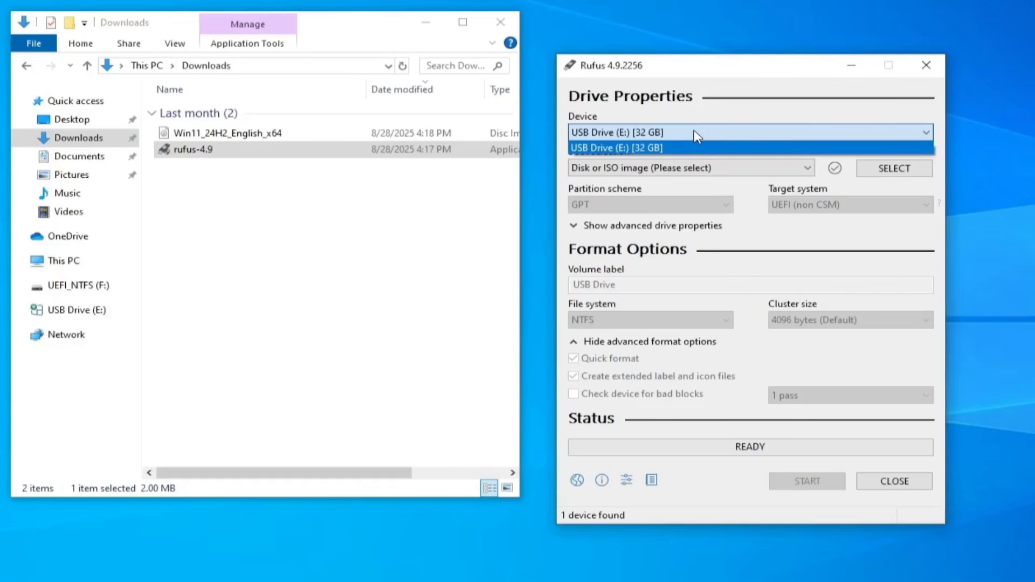
click(694, 131)
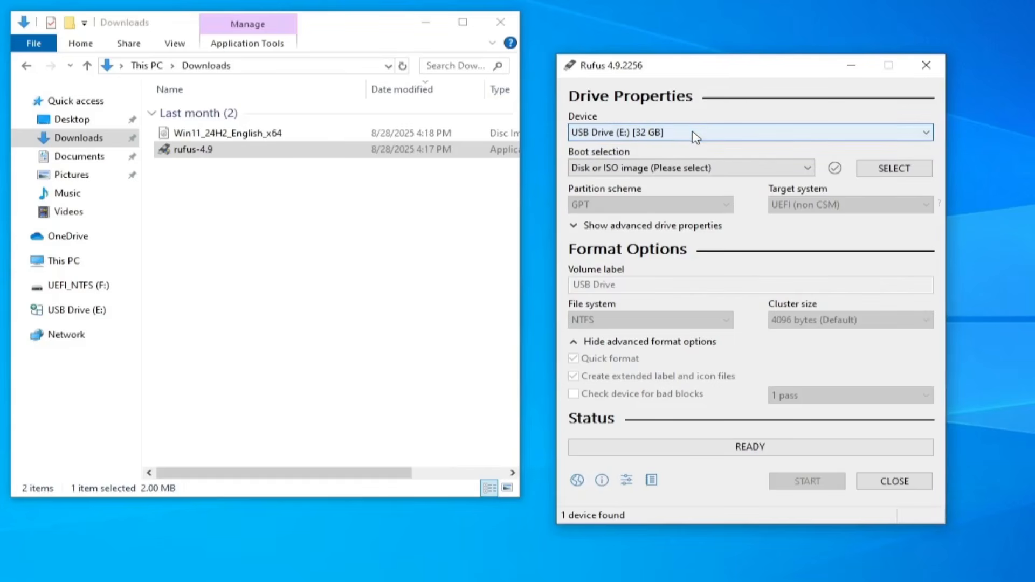
click(261, 137)
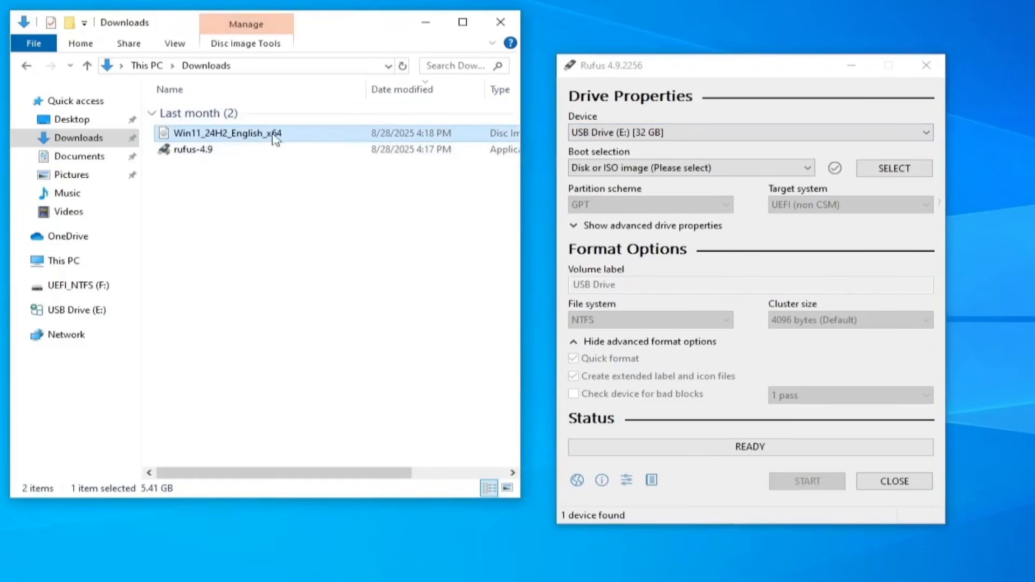
drag(265, 136, 693, 184)
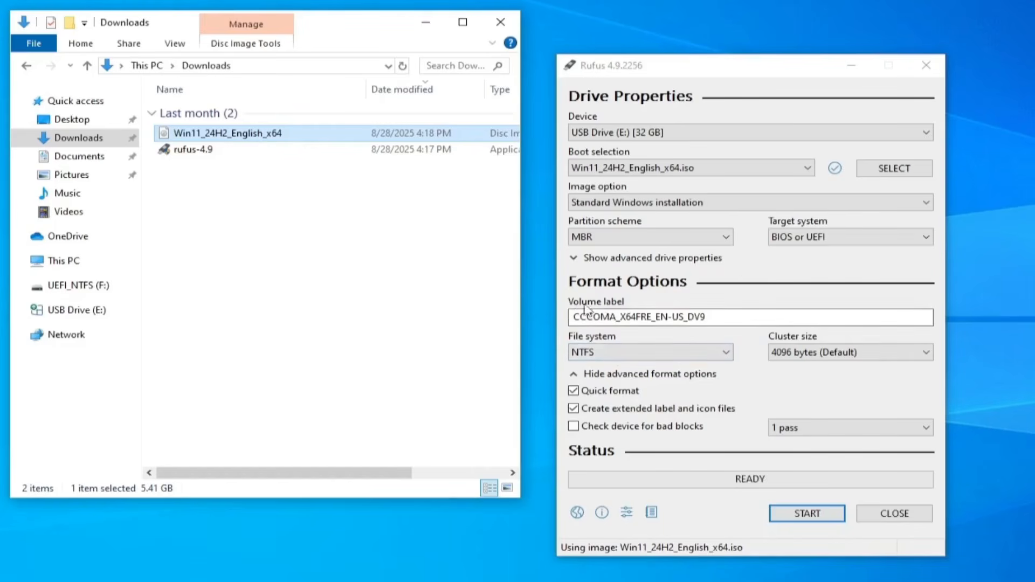
- Replace the volume label with "Win 11 24H2"
click(742, 317)
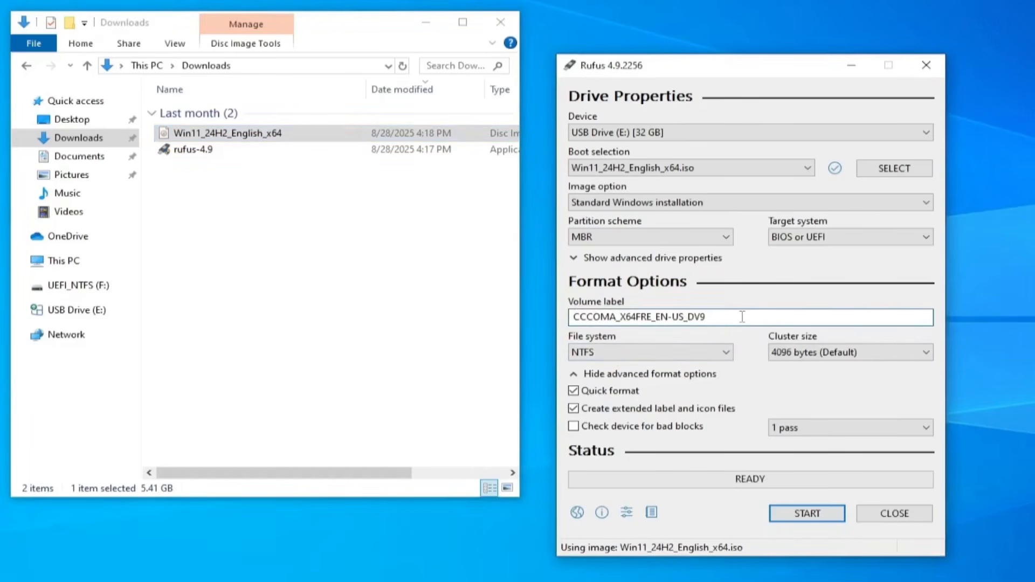
key(BackSpace)
key(BackSpace)
key(BackSpace)
key(BackSpace)
key(BackSpace)
key(BackSpace)
key(BackSpace)
key(BackSpace)
key(BackSpace)
key(BackSpace)
key(BackSpace)
key(BackSpace)
key(BackSpace)
key(BackSpace)
key(BackSpace)
key(BackSpace)
key(BackSpace)
key(BackSpace)
key(BackSpace)
key(BackSpace)
key(BackSpace)
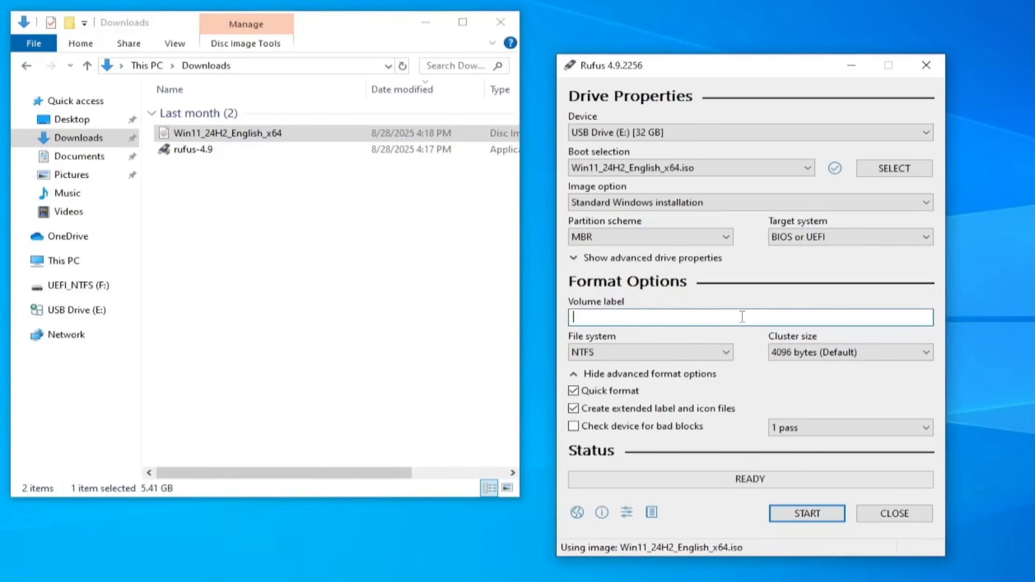
text(Win 11 24H2)
- Start writing the bootable USB, accept the default Windows customization options and the data-erase warning, then close Rufus when finished
click(820, 517)
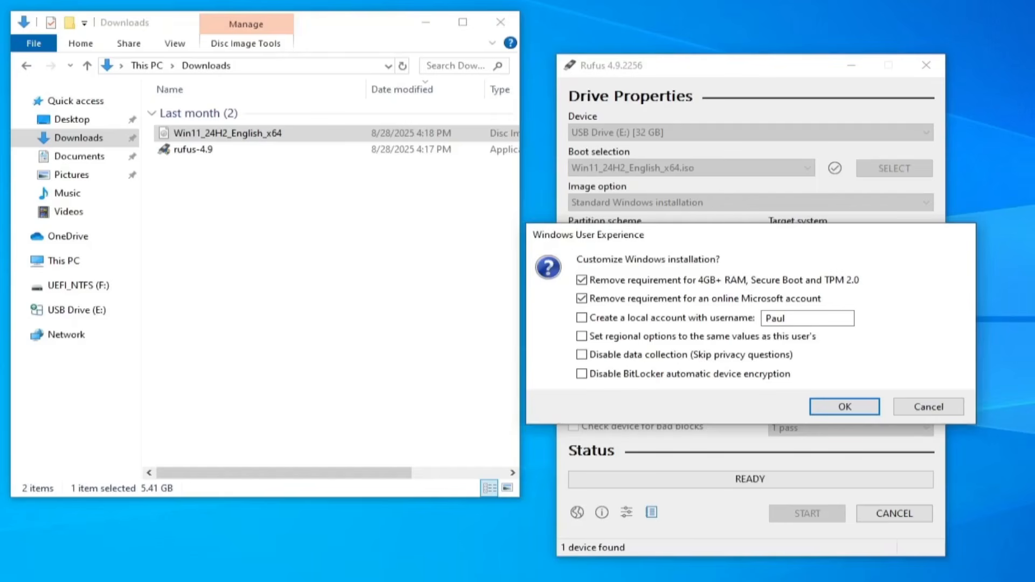
click(861, 410)
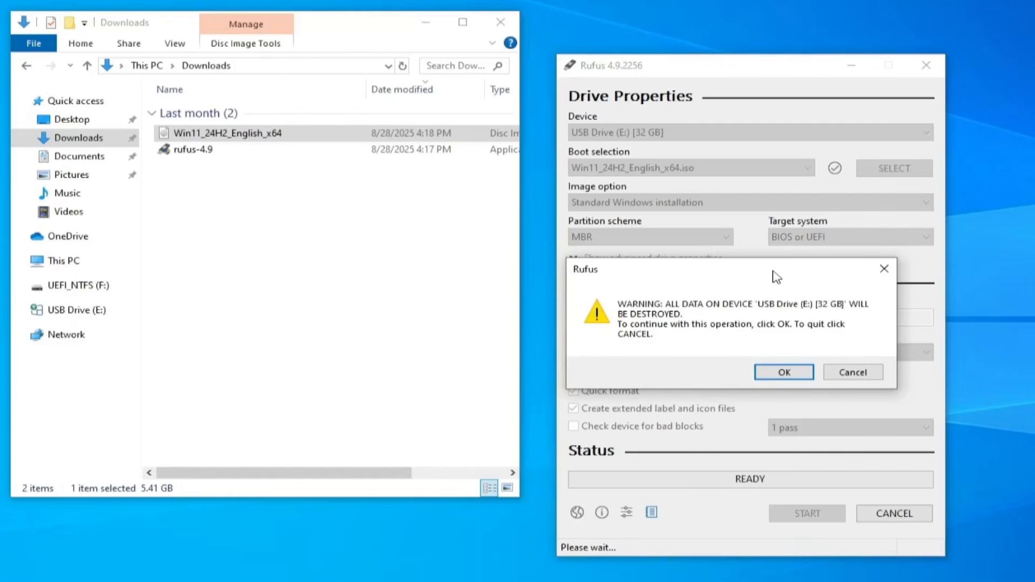
click(796, 373)
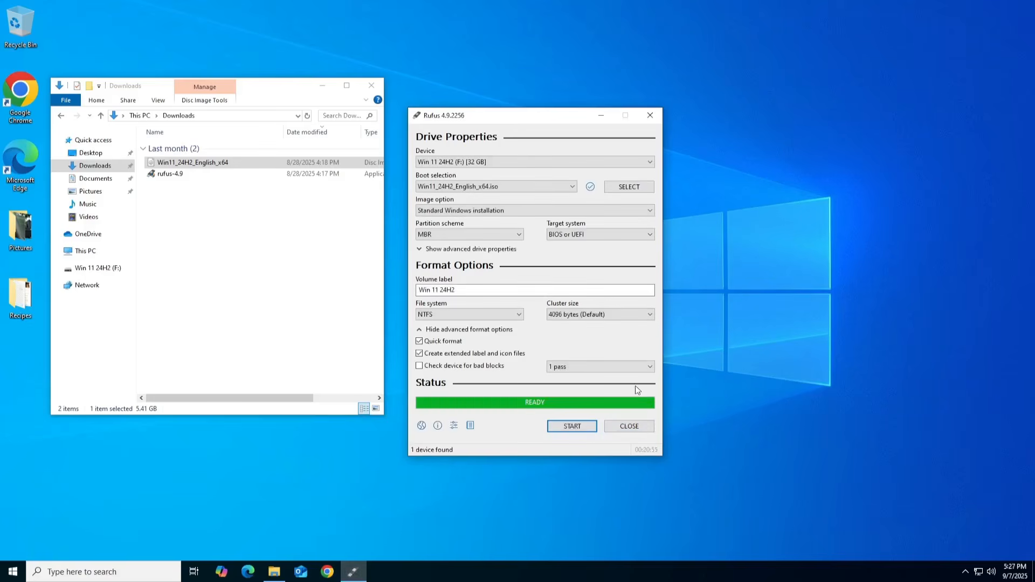
click(630, 426)
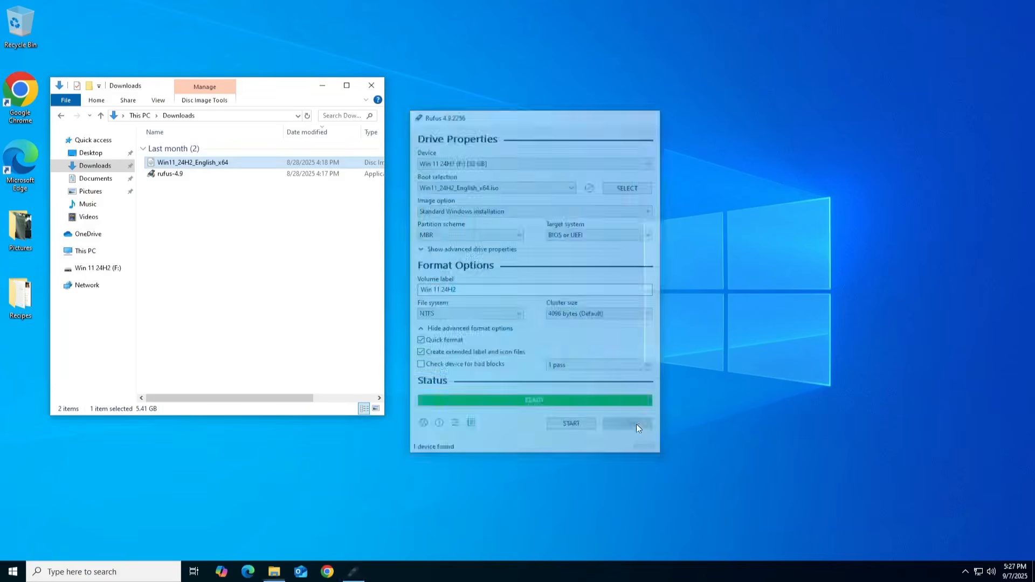
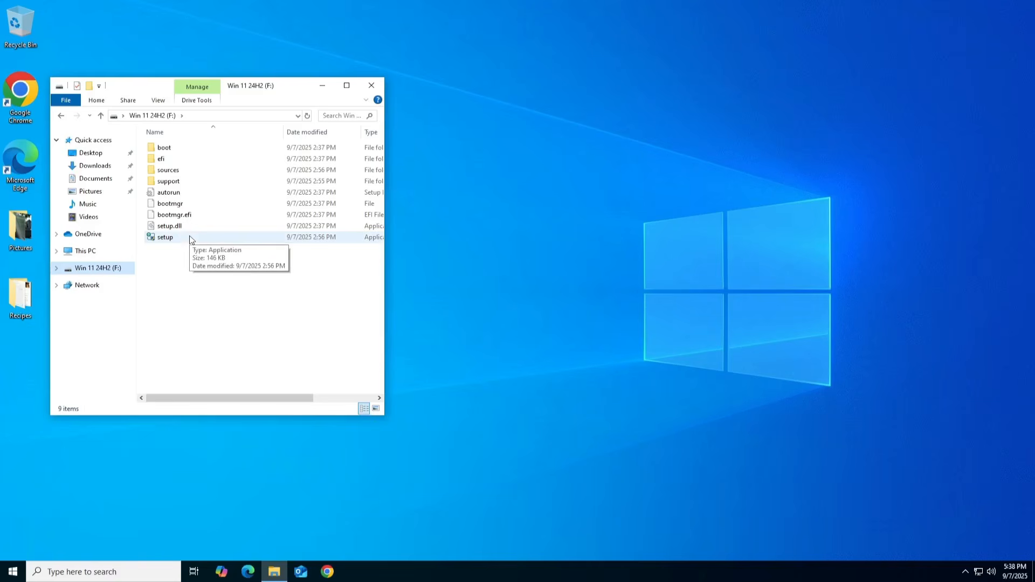
- Disable the Ethernet network adapter from the network adapter options, then close the Network Connections and Settings windows
click(14, 570)
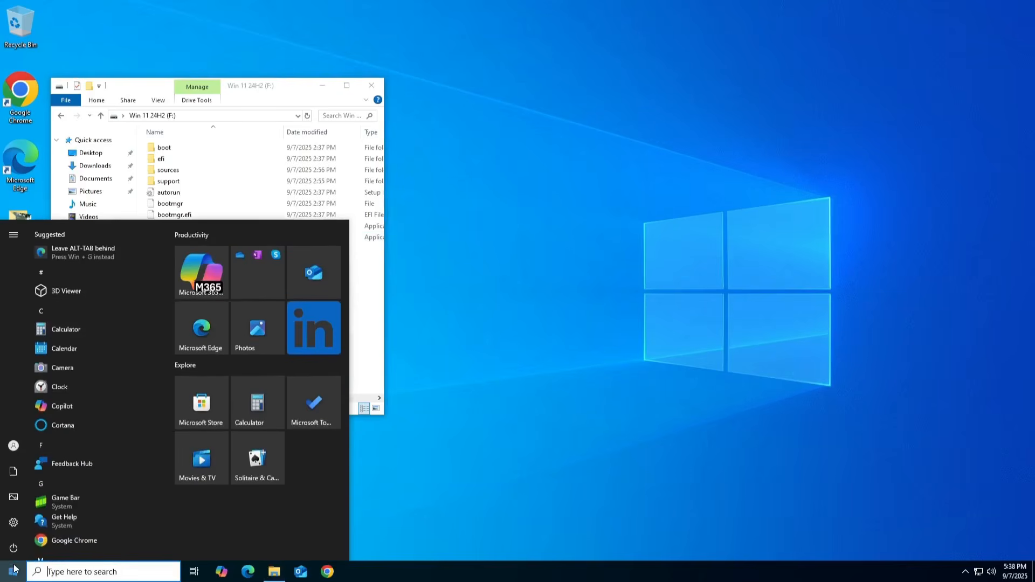
click(18, 520)
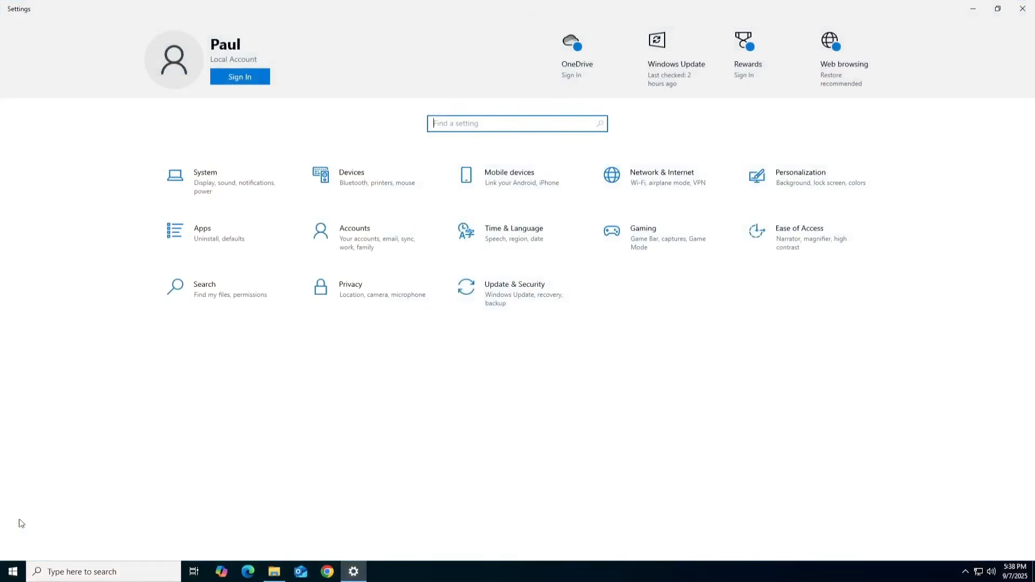
click(661, 179)
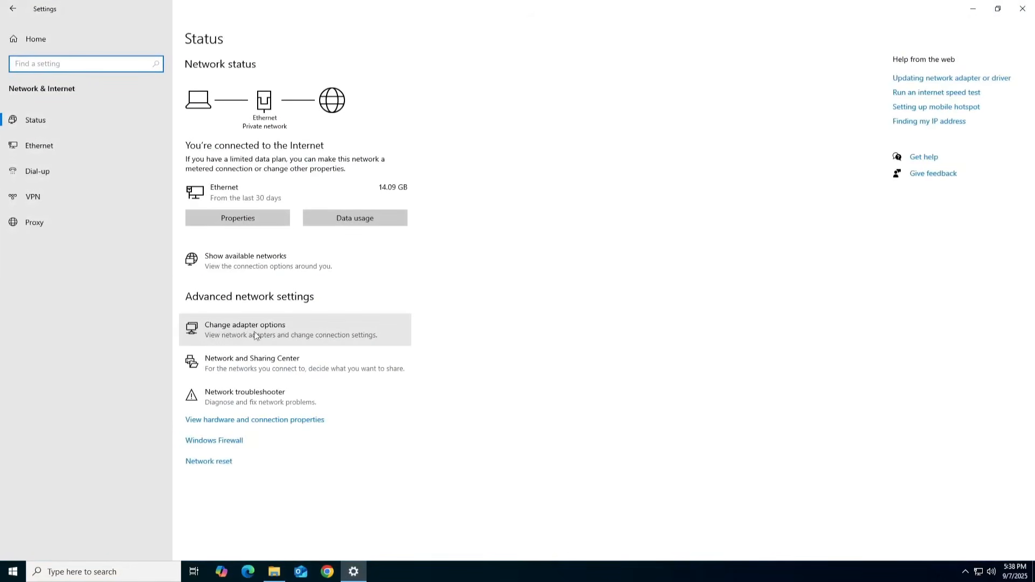
click(271, 330)
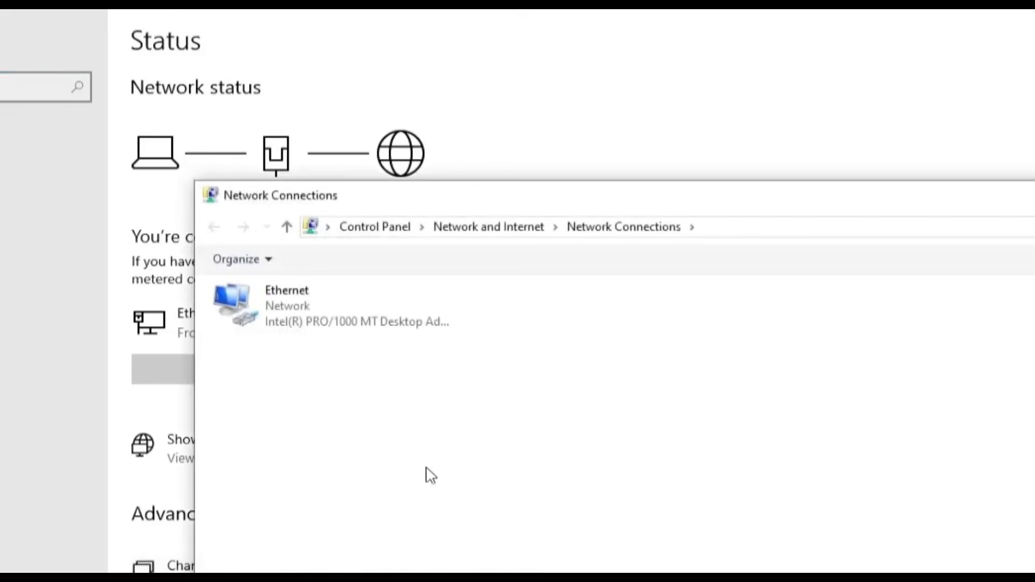
click(320, 329)
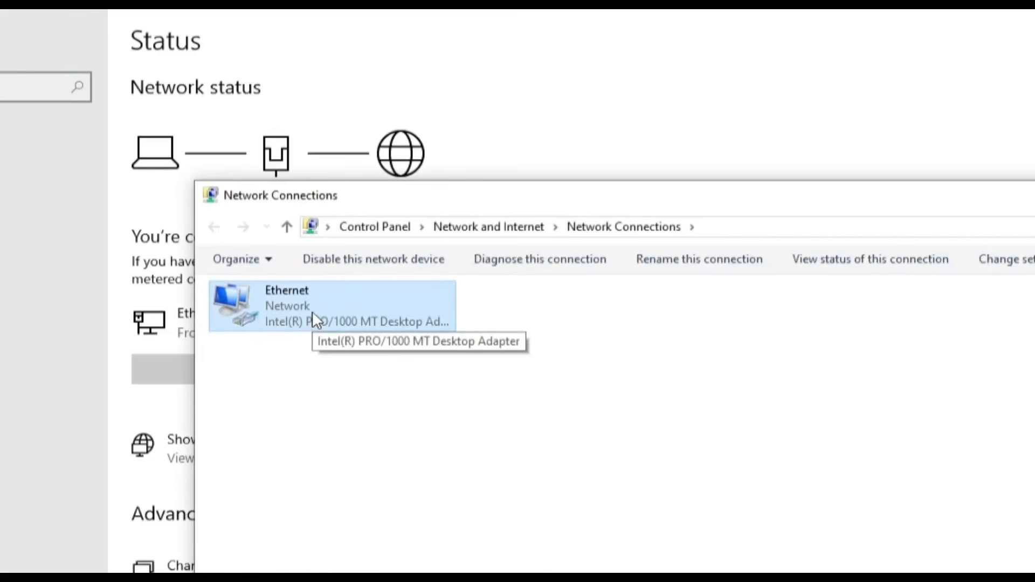
click(375, 261)
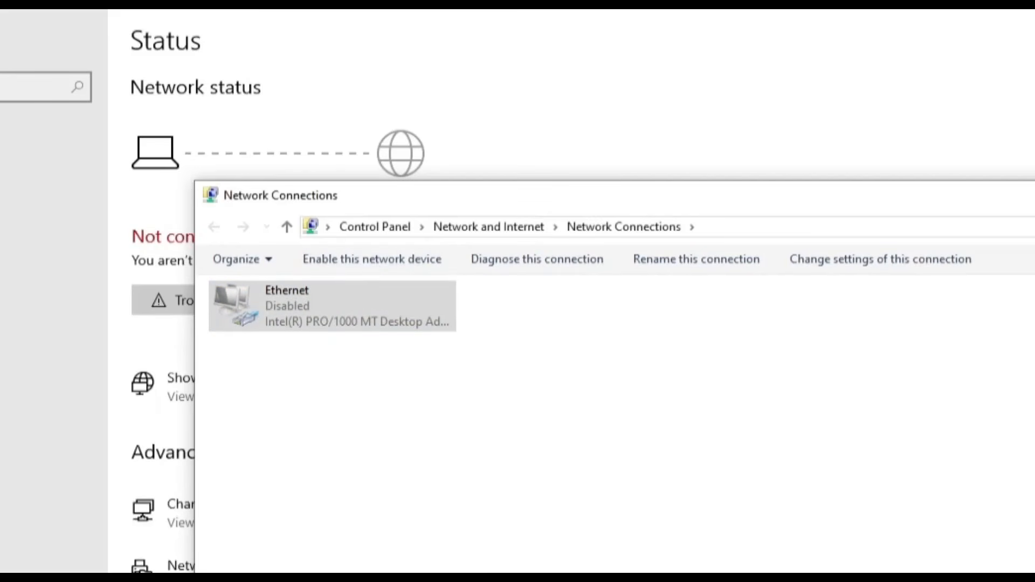
click(1034, 194)
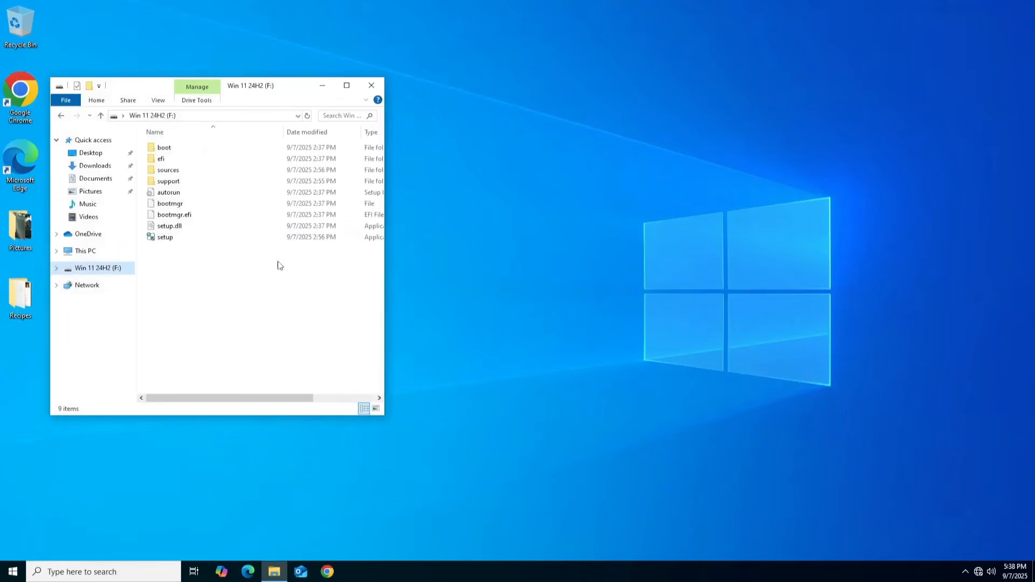
- Run setup from the Win 11 24H2 (F:) drive, allow it to make changes, continue, and accept the license terms
double_click(177, 239)
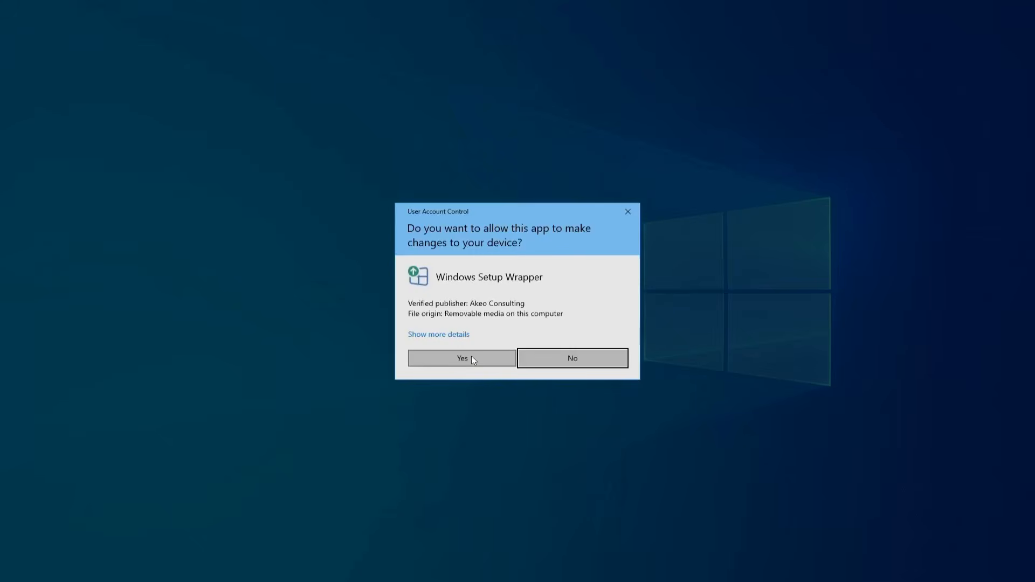
click(472, 356)
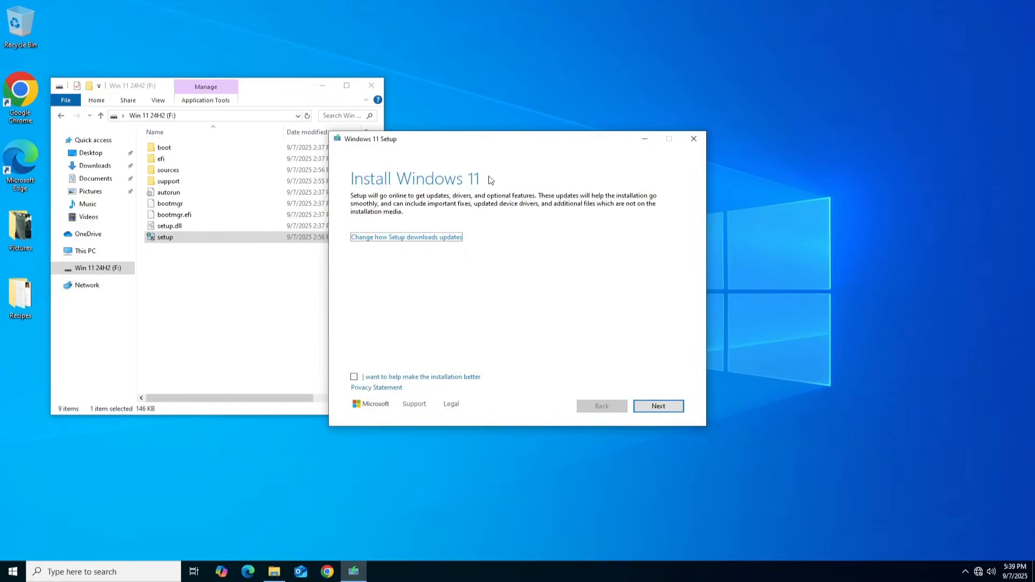
click(659, 408)
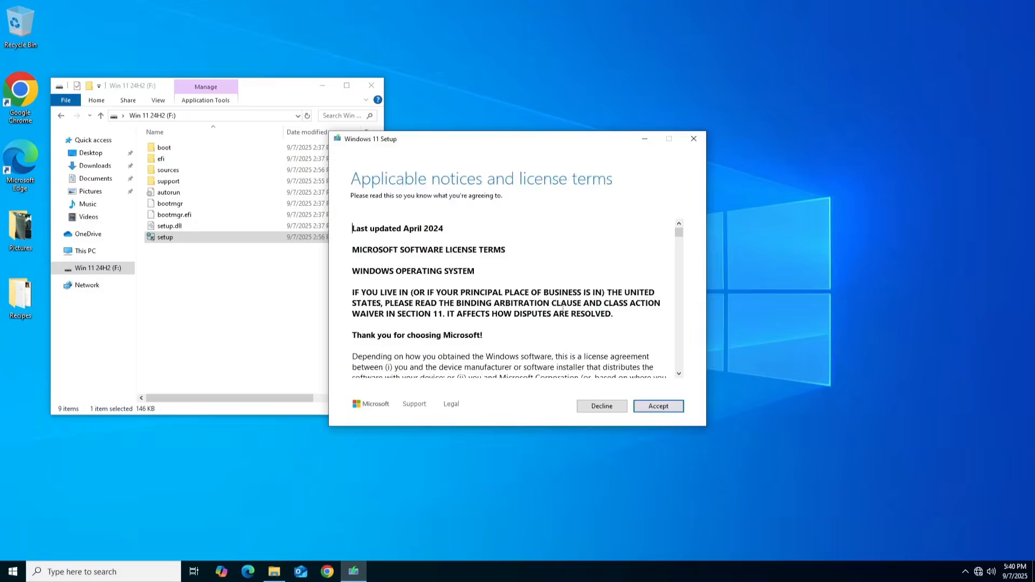
click(659, 406)
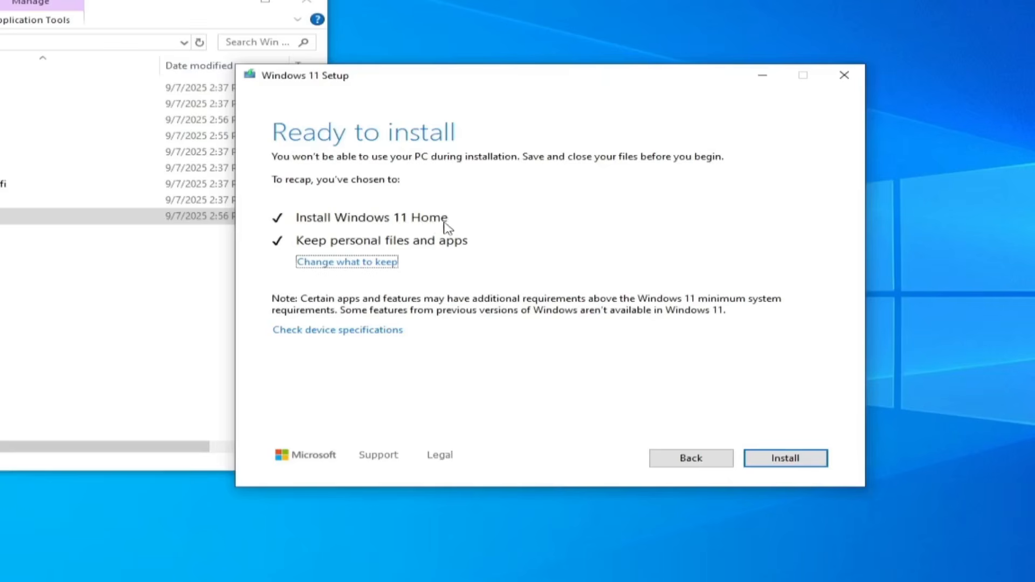
- Open the choice of what to keep, leave Keep personal files and apps selected, and continue
click(364, 263)
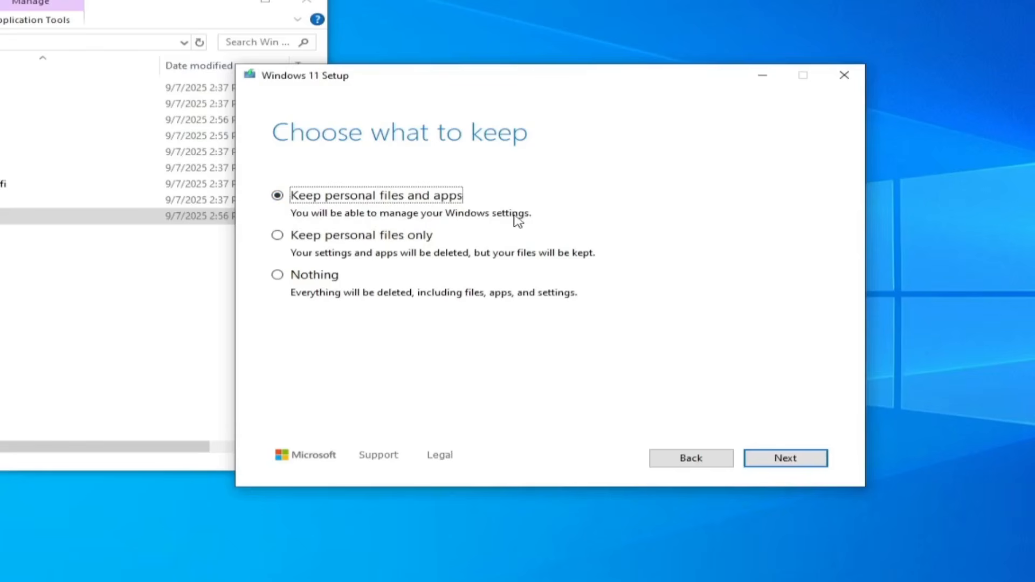
click(801, 462)
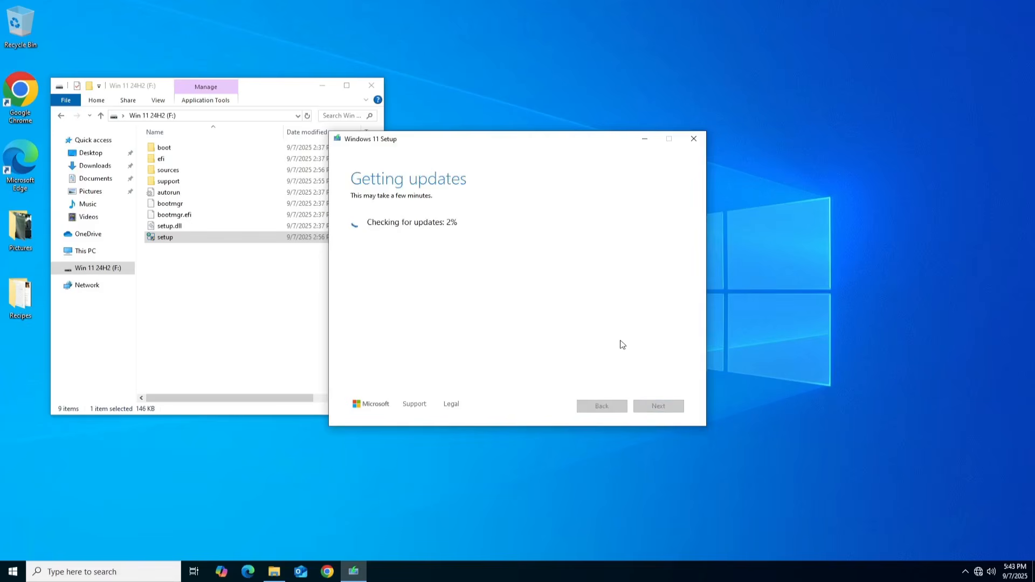